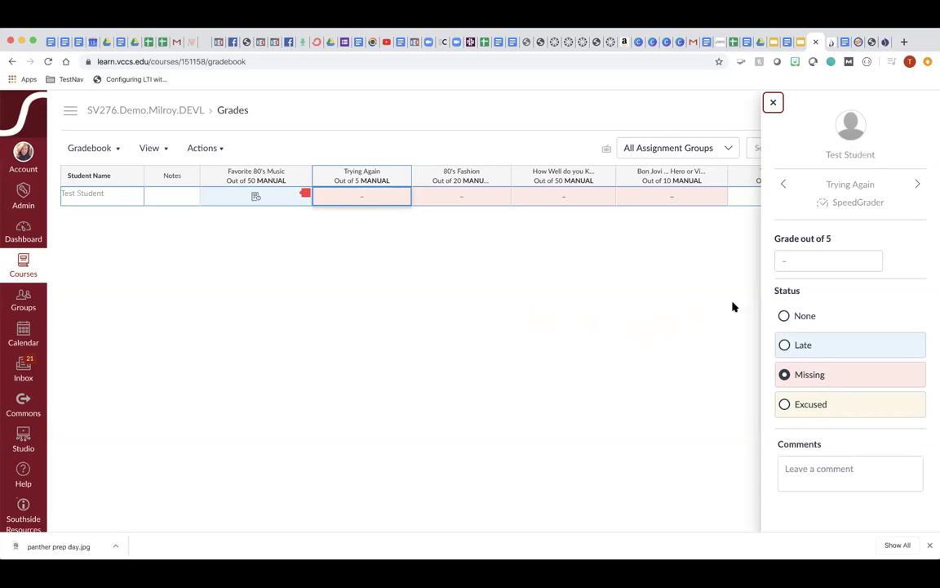
# Try the Late status on Test Student's Trying Again submission, restore it to Missing, and close the submission details.
pyautogui.click(785, 344)
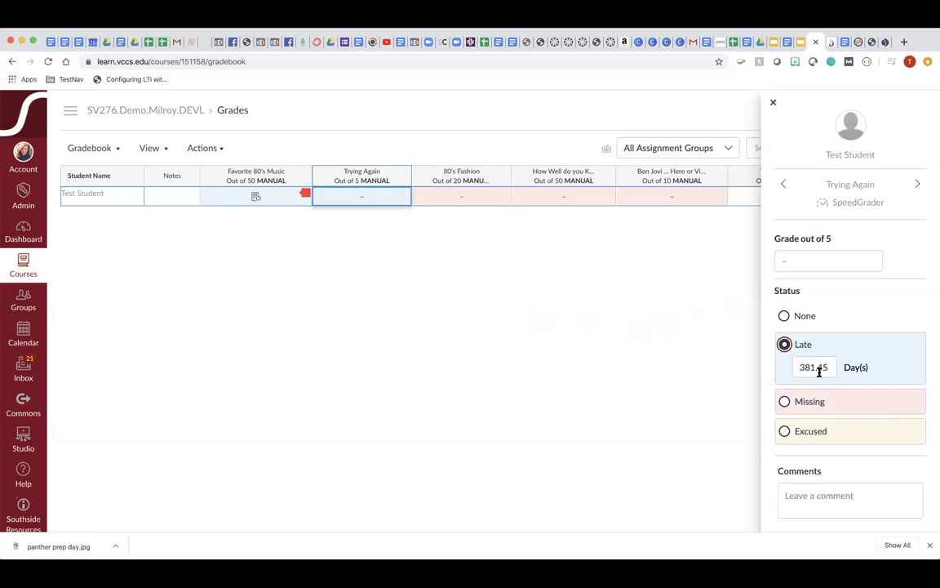
pyautogui.click(785, 400)
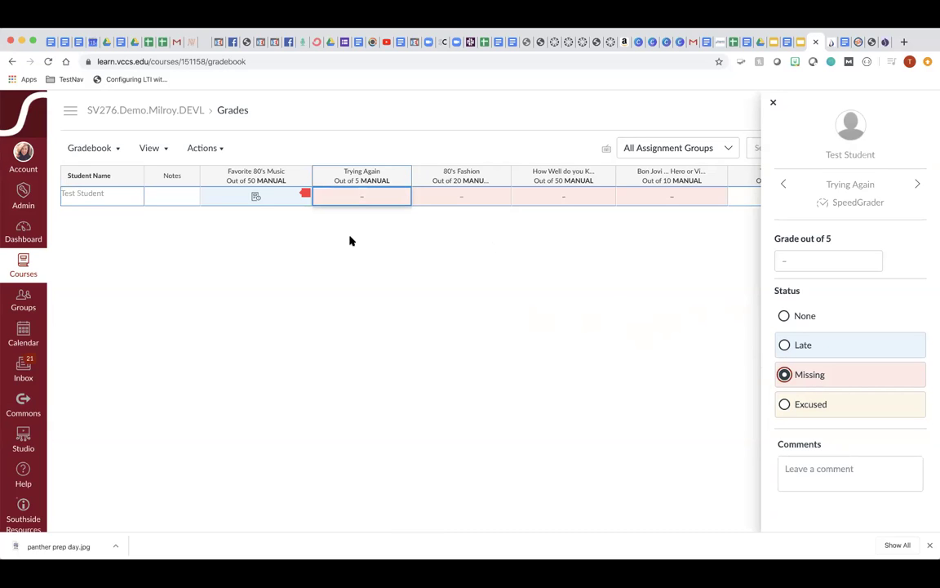
pyautogui.click(773, 102)
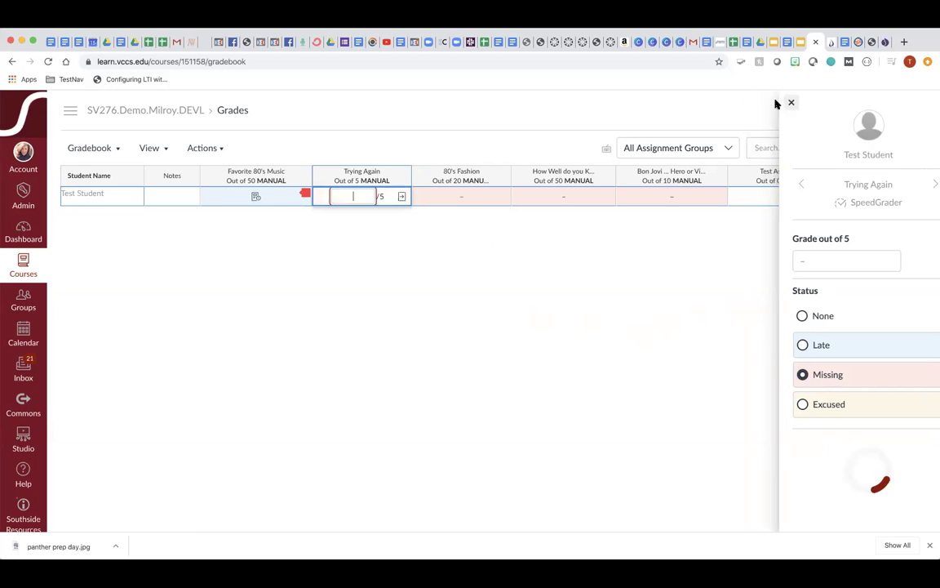
# Open Test Student's Favorite 80's Music submission in SpeedGrader and bring up its Turnitin similarity report, dismissing the read-only notice.
pyautogui.click(305, 194)
pyautogui.click(304, 196)
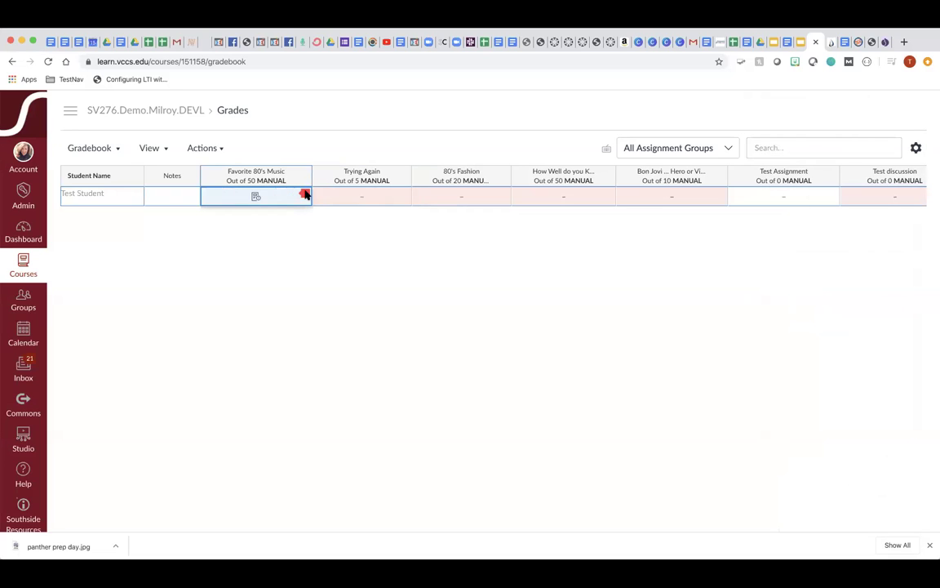
pyautogui.click(859, 204)
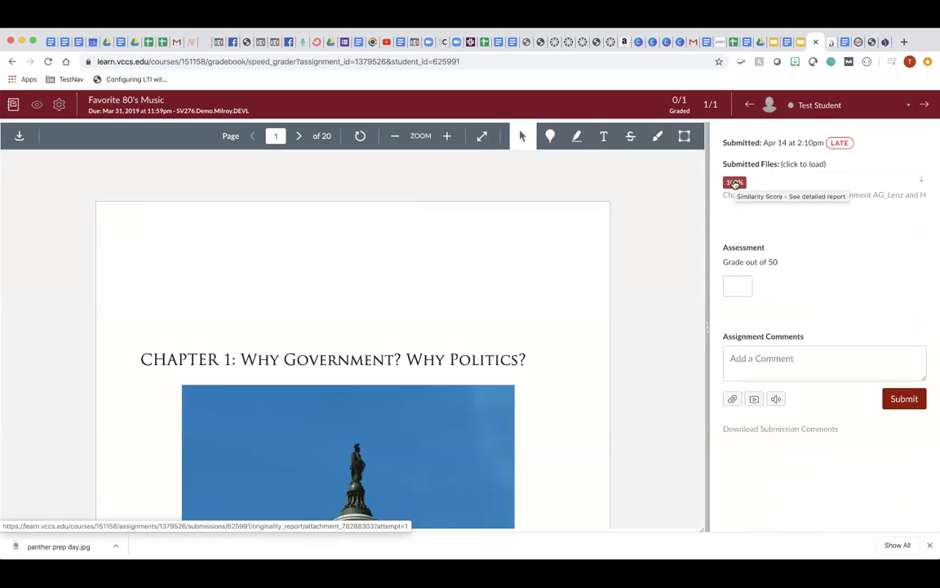
pyautogui.click(734, 183)
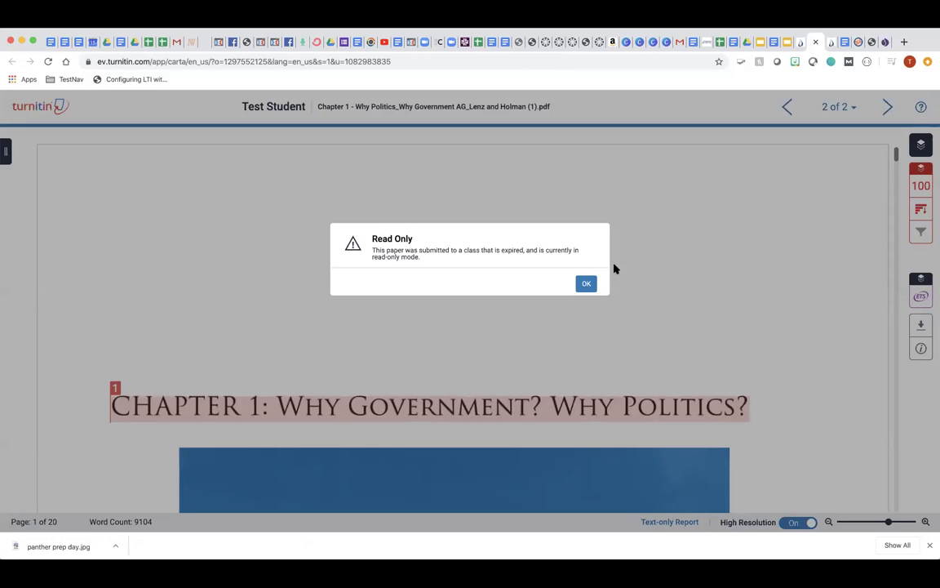
pyautogui.click(585, 286)
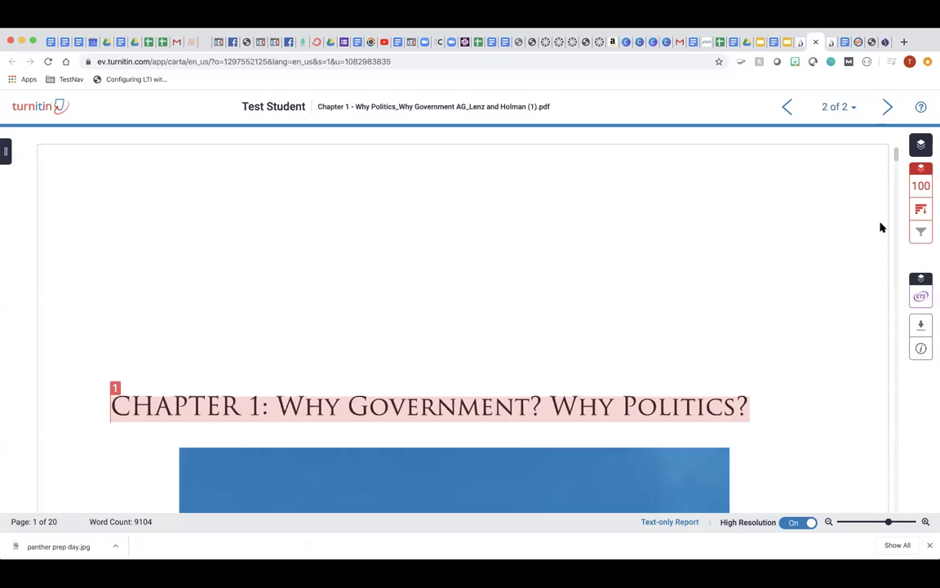
# Examine all matched sources in the similarity report, look through the paper, and select the Ivy Tech student paper source.
pyautogui.click(921, 209)
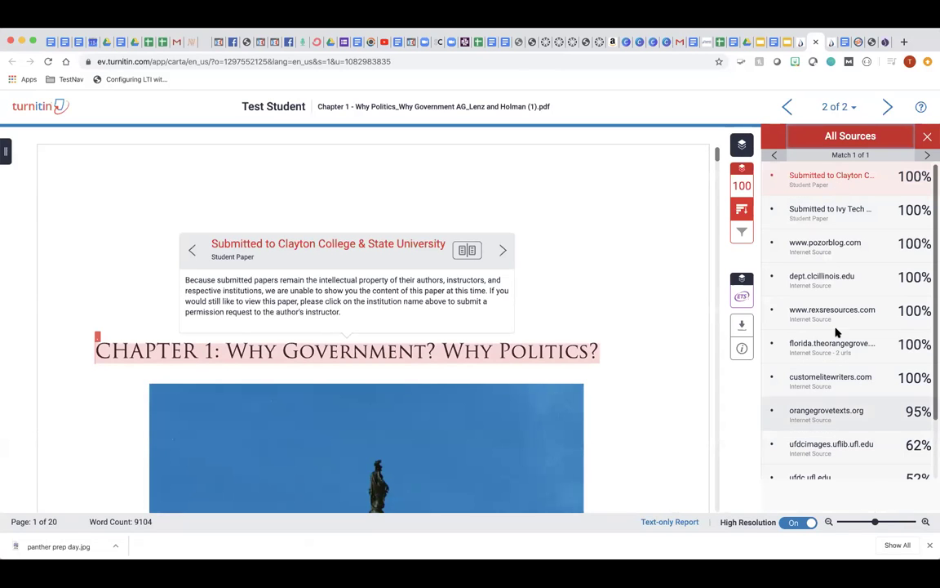
pyautogui.scroll(-5, 657, 337)
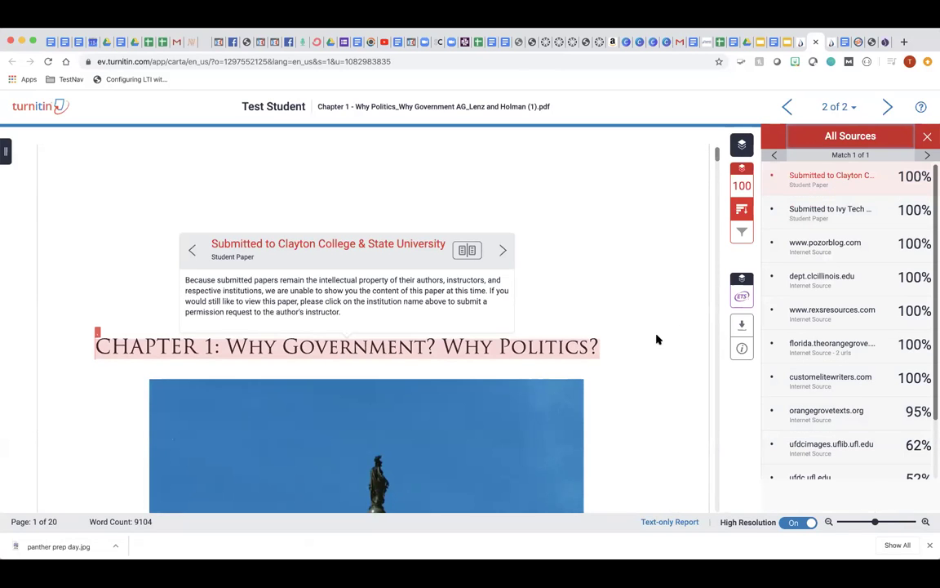
pyautogui.scroll(-3, 657, 337)
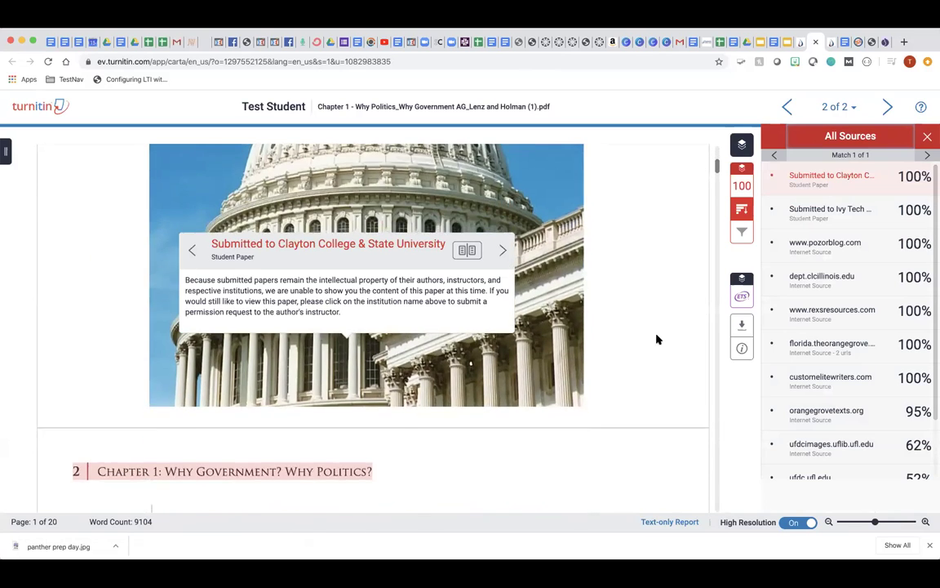
pyautogui.scroll(6, 657, 337)
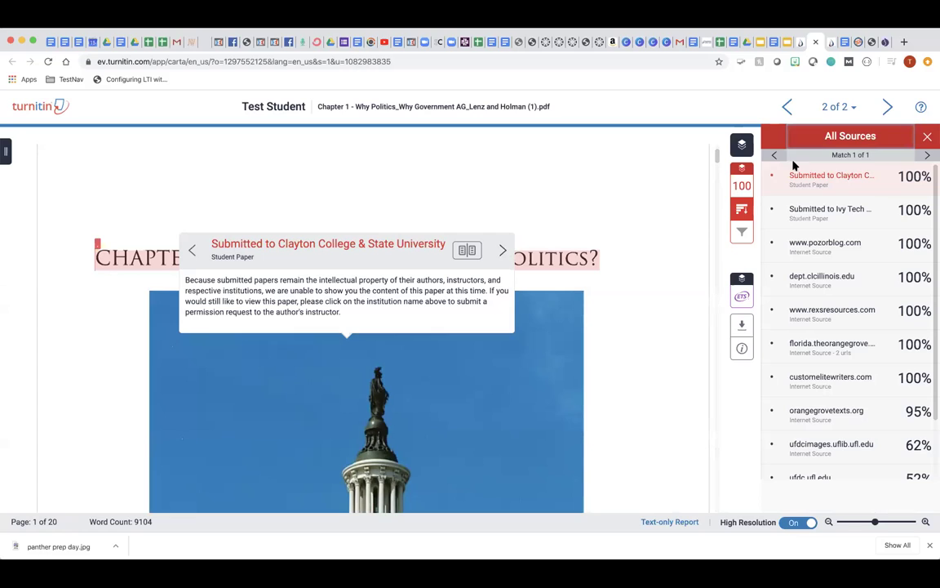
pyautogui.click(817, 209)
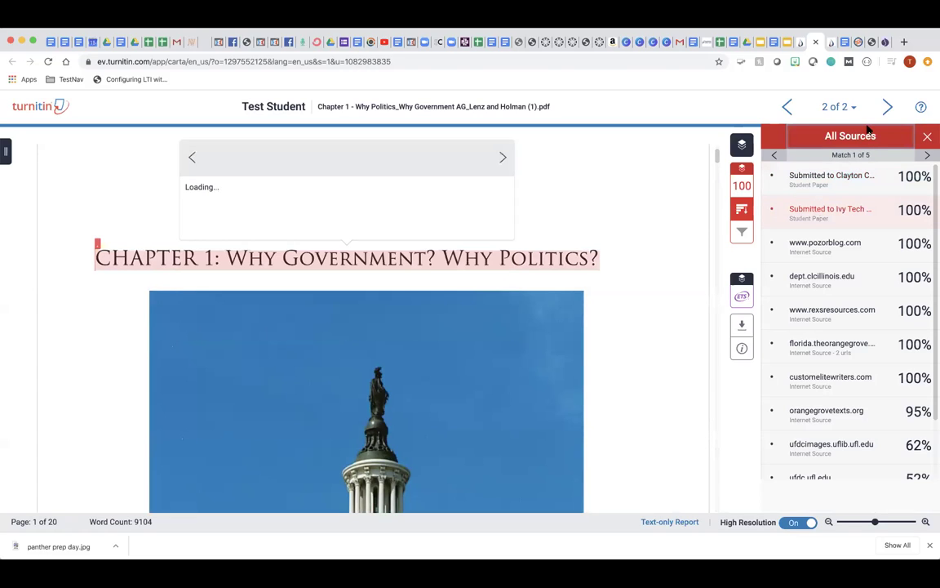
# Close the similarity report, return to the gradebook, and open the Favorite 80's Music assignment for editing.
pyautogui.click(814, 43)
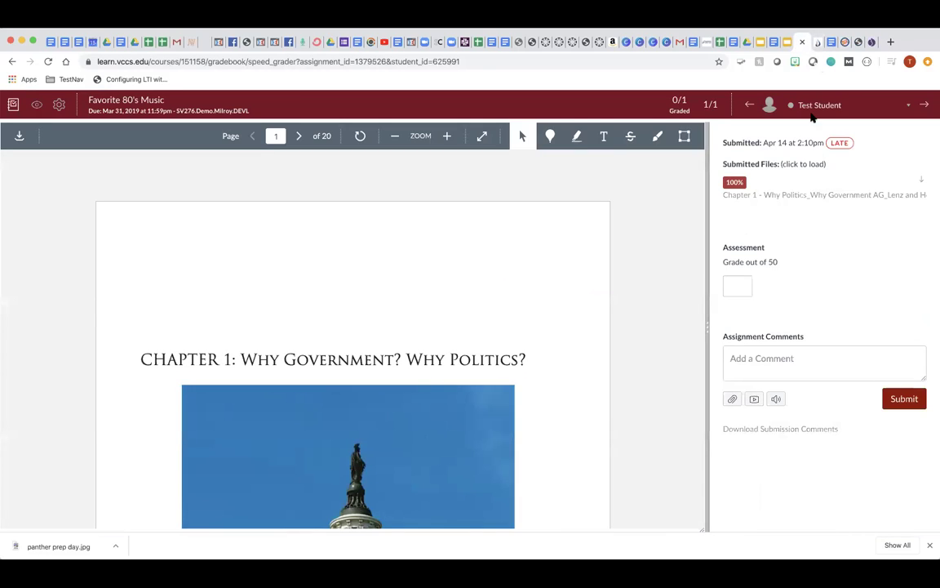
pyautogui.click(13, 105)
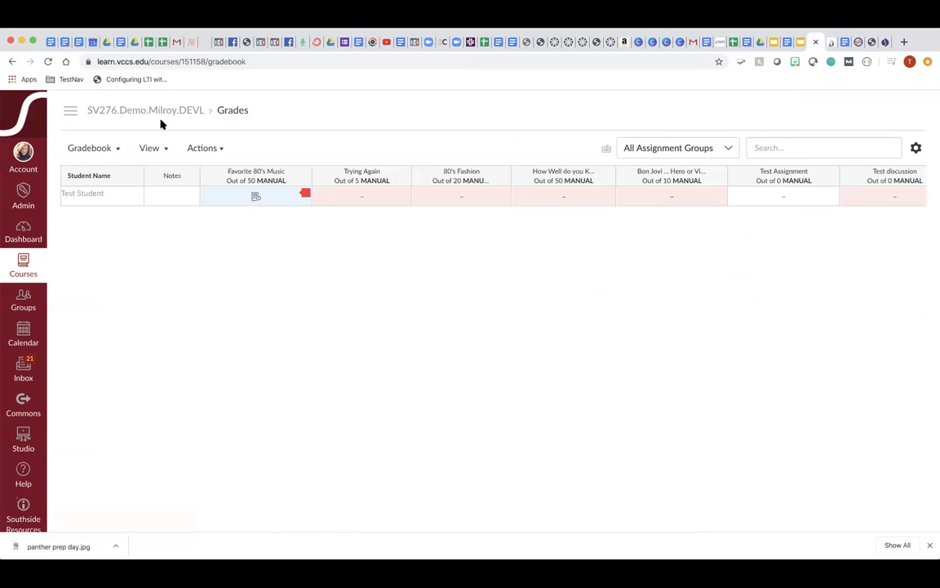
pyautogui.click(252, 171)
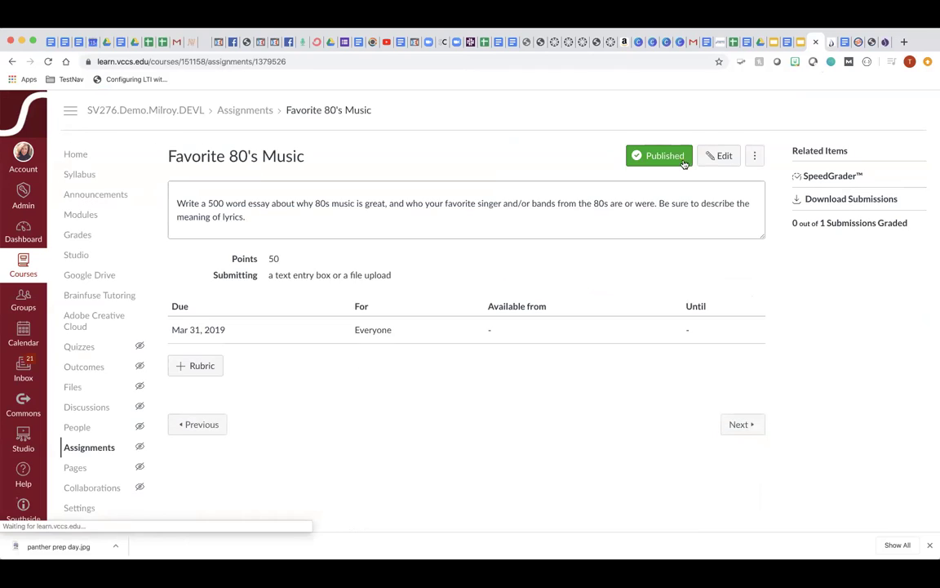
pyautogui.click(726, 159)
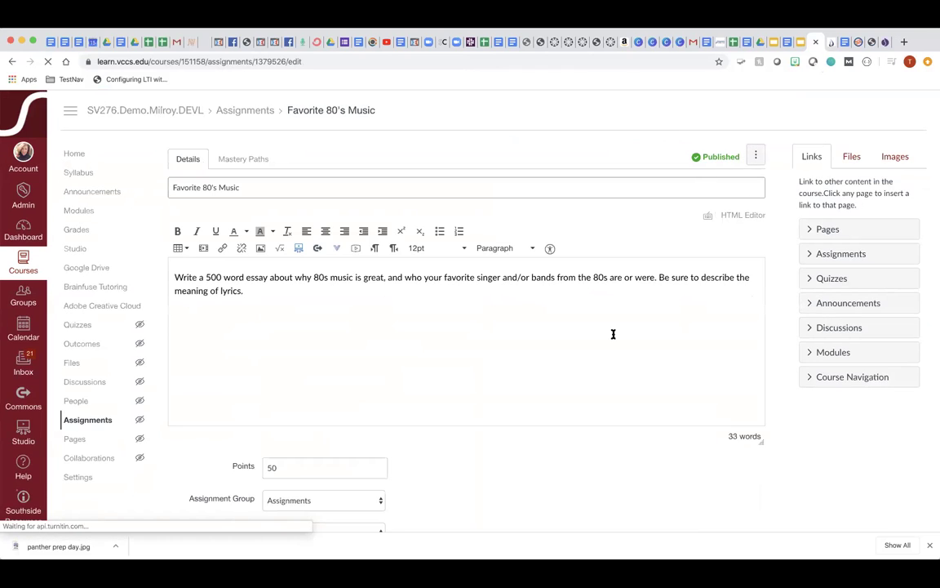
# Review the assignment's online entry options and its Plagiarism Review settings, keeping Turnitin as the review tool.
pyautogui.scroll(-5, 613, 331)
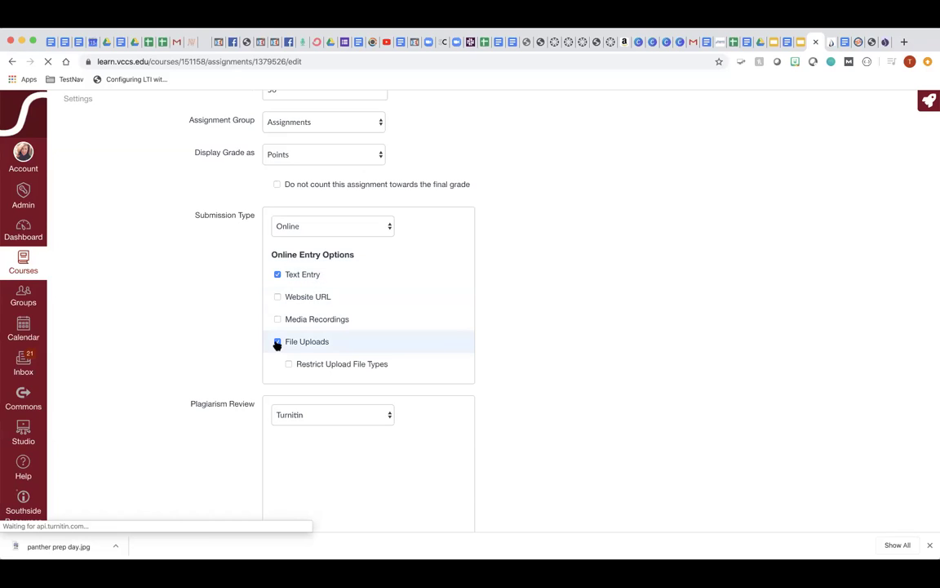
pyautogui.scroll(-3, 476, 319)
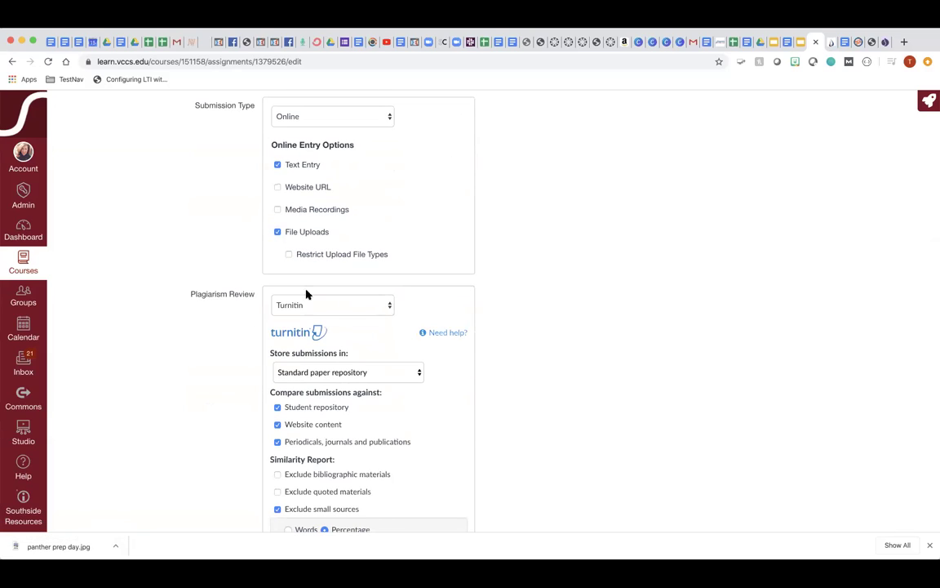
pyautogui.click(389, 306)
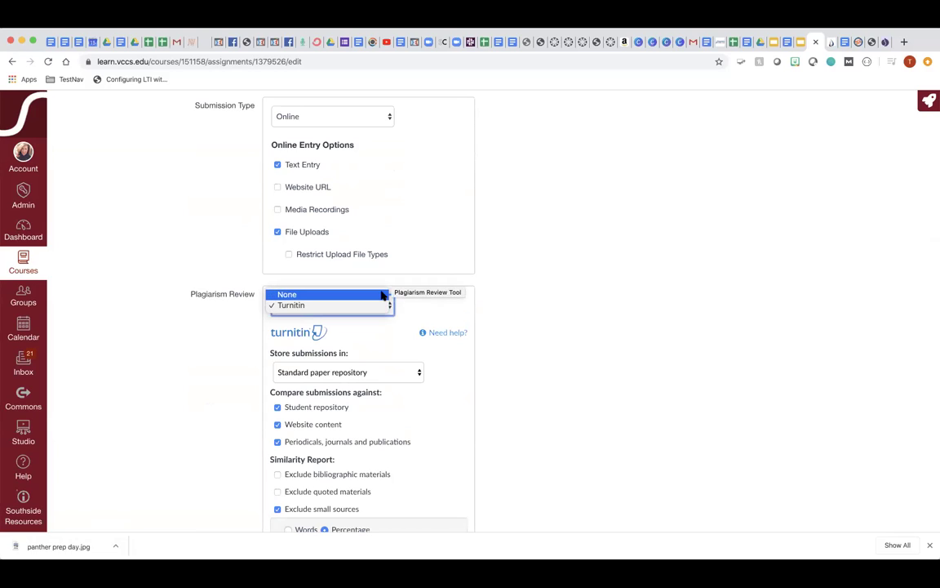
pyautogui.click(387, 305)
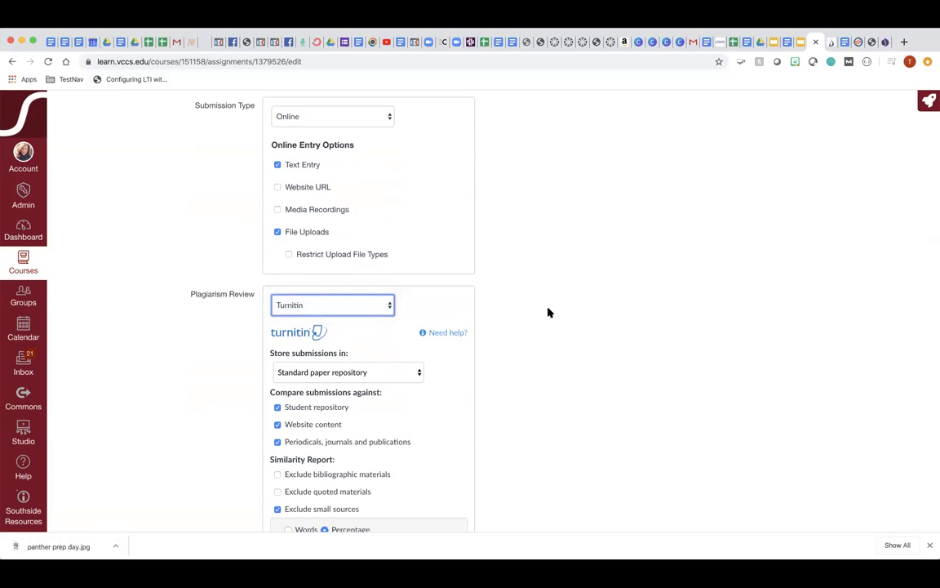
pyautogui.scroll(-4, 550, 310)
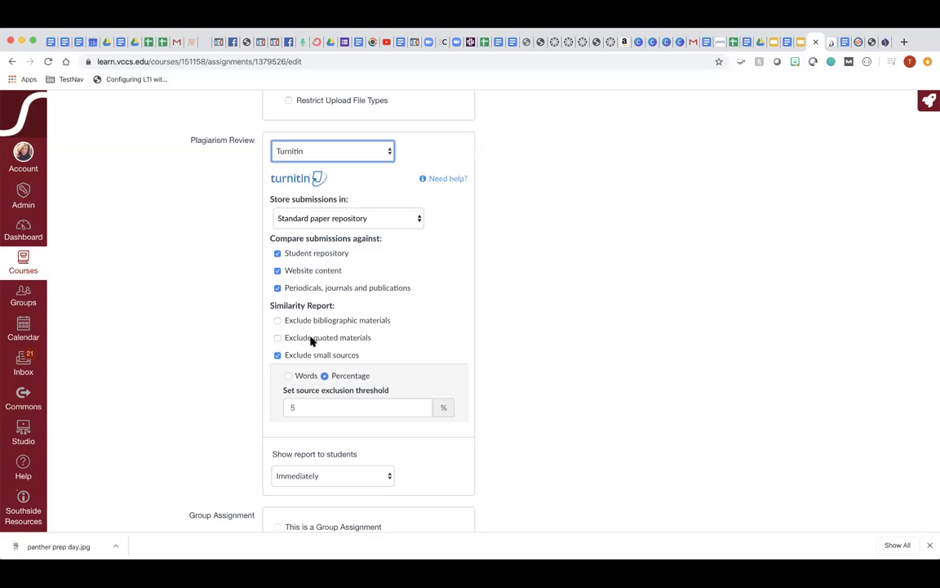
# Try the small-source exclusion threshold in Words and Percentage, and return to the course's Grades page without saving the assignment.
pyautogui.click(288, 375)
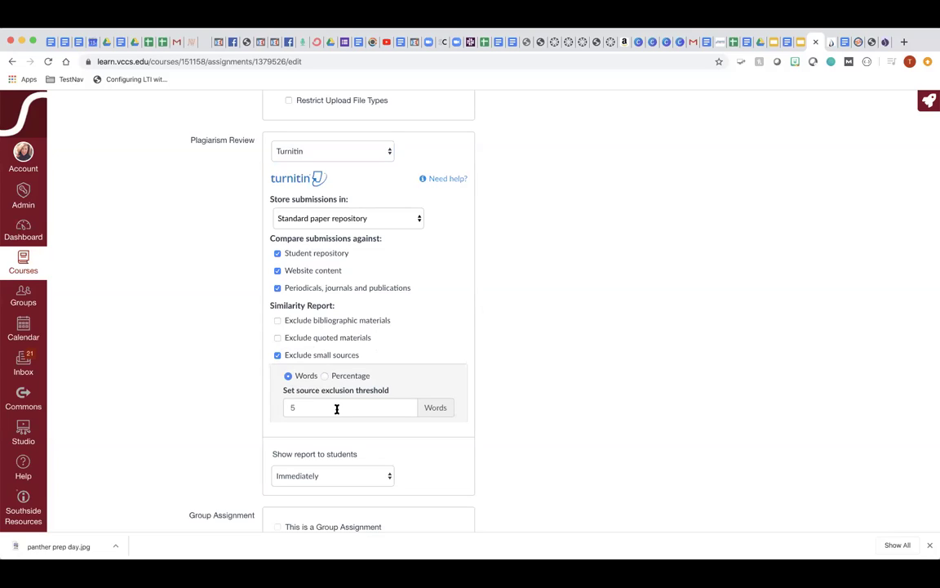
pyautogui.click(294, 408)
pyautogui.press('BackSpace')
pyautogui.click(325, 376)
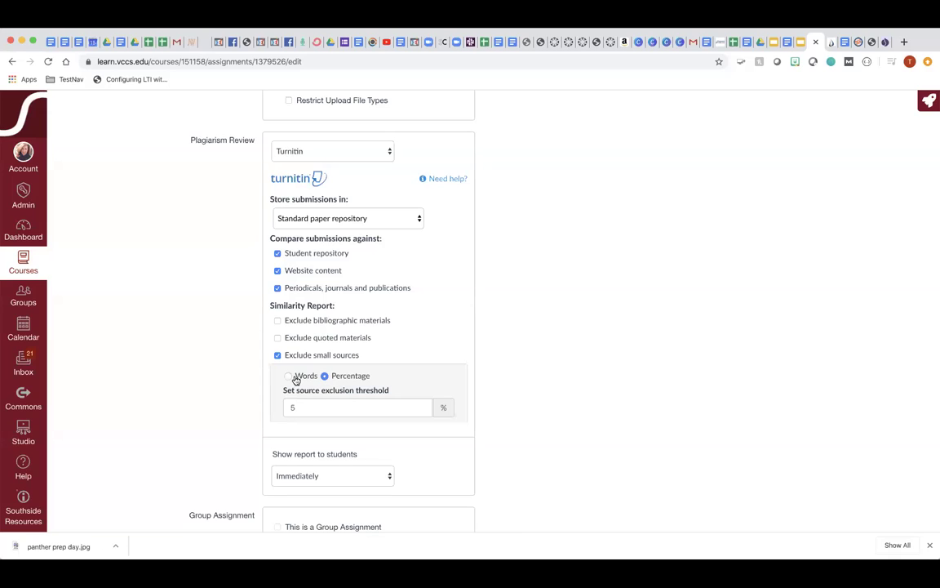
pyautogui.click(288, 377)
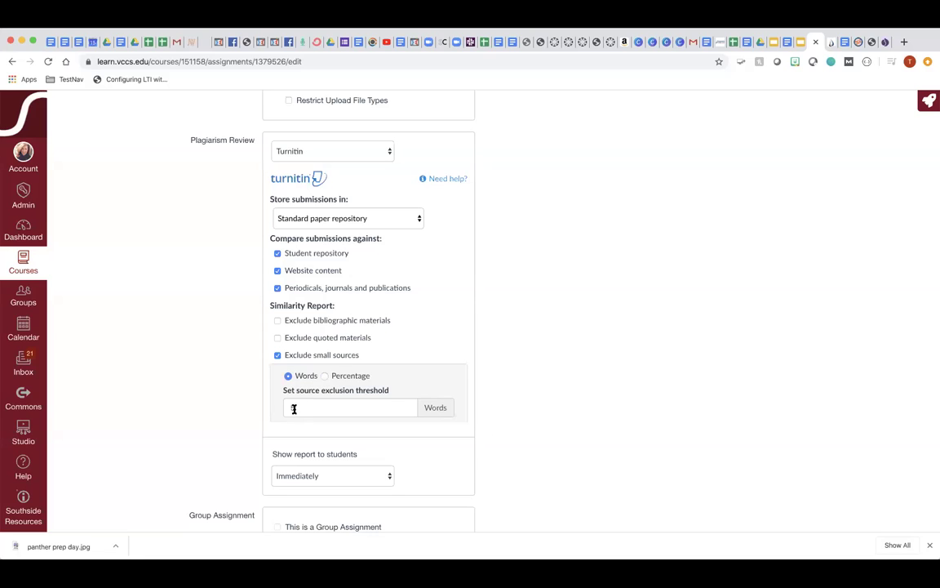
pyautogui.scroll(10, 438, 379)
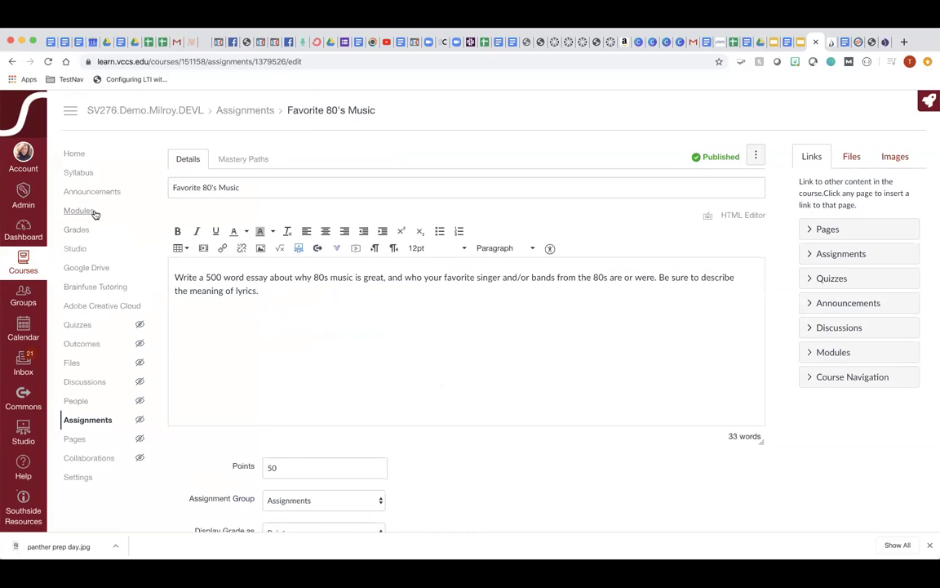
pyautogui.click(84, 229)
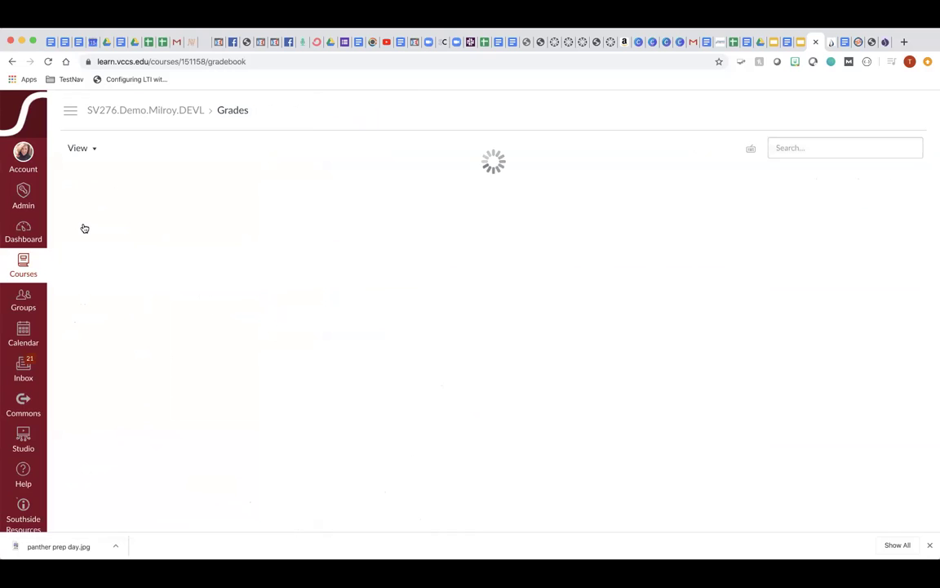
# Switch to the Google Slides presentation and advance the full-screen show from Turnitin Statuses to the Activity 2 slide.
pyautogui.click(800, 43)
pyautogui.click(798, 107)
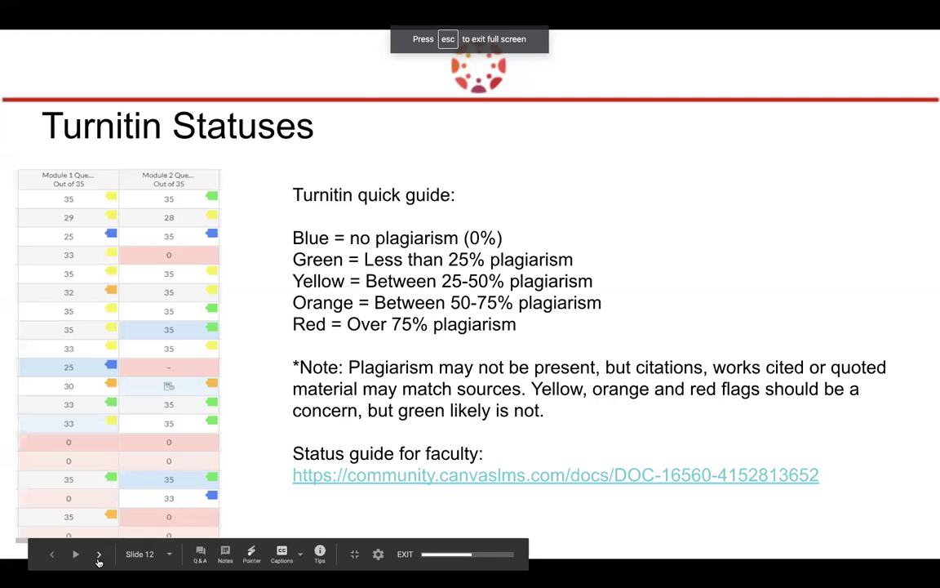
pyautogui.click(99, 555)
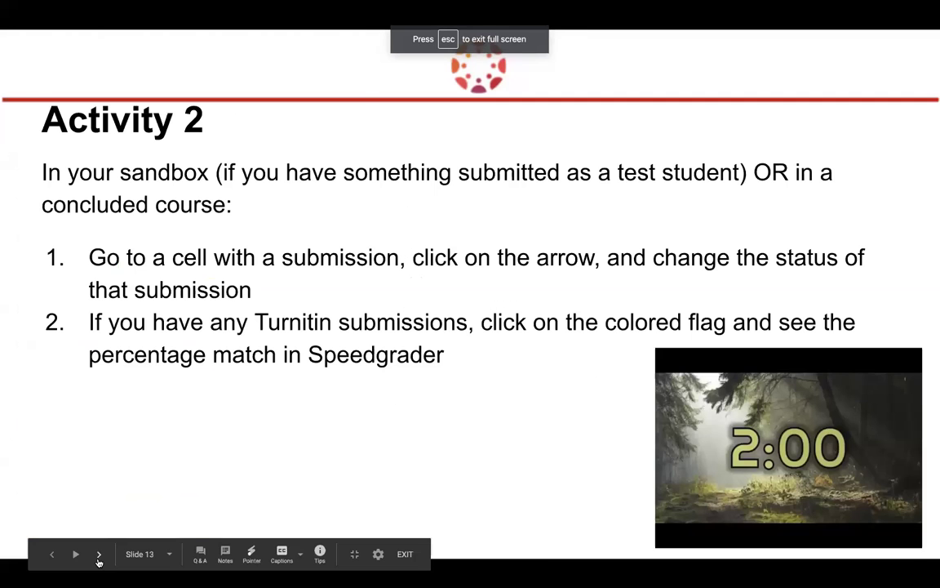